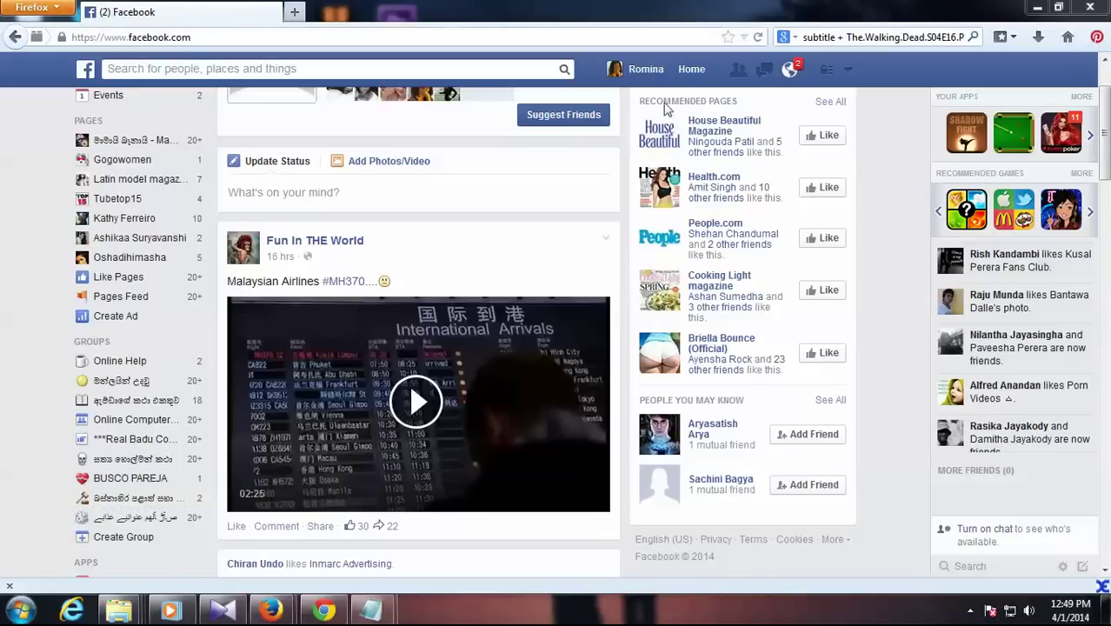
Step: Open the full Friend Requests page from the friend requests dropdown's See All link
left_click(741, 73)
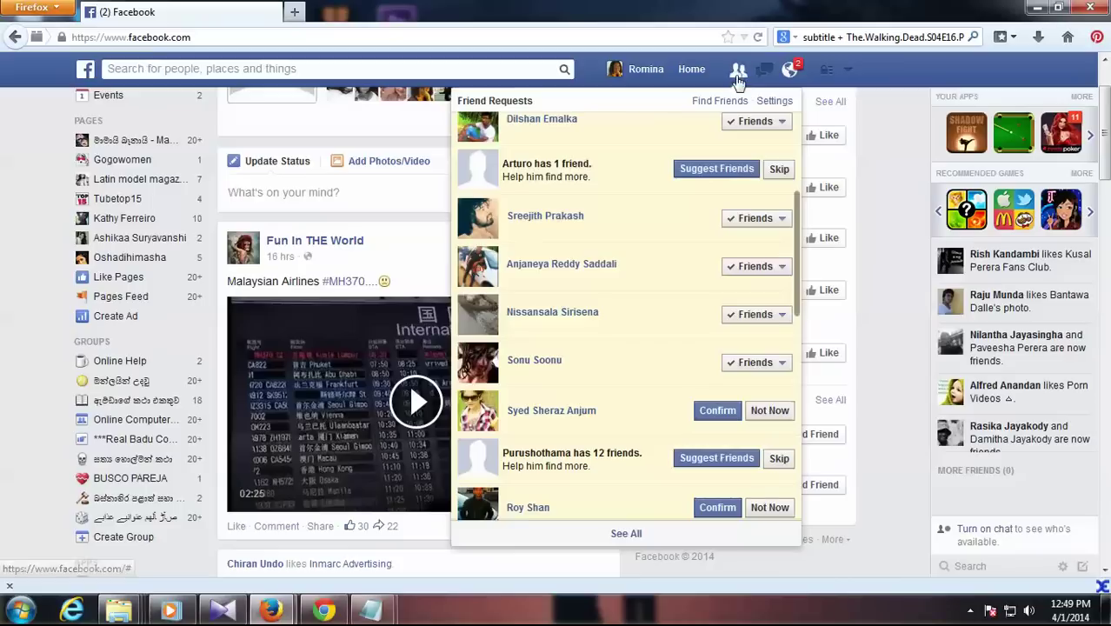
left_click(626, 534)
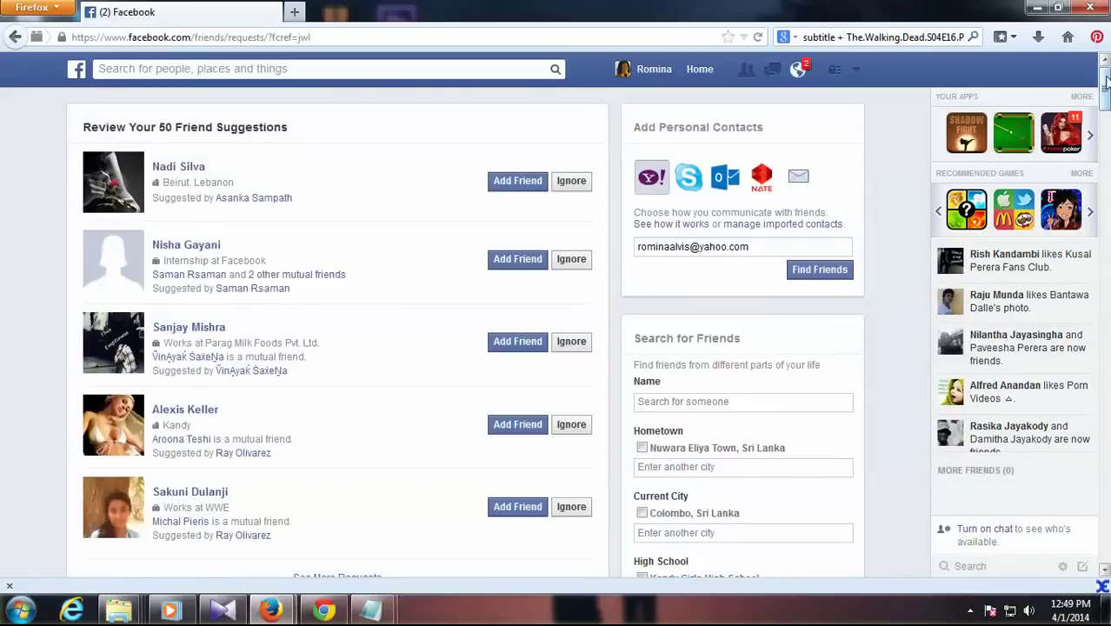
left_click_drag(1107, 80, 1107, 129)
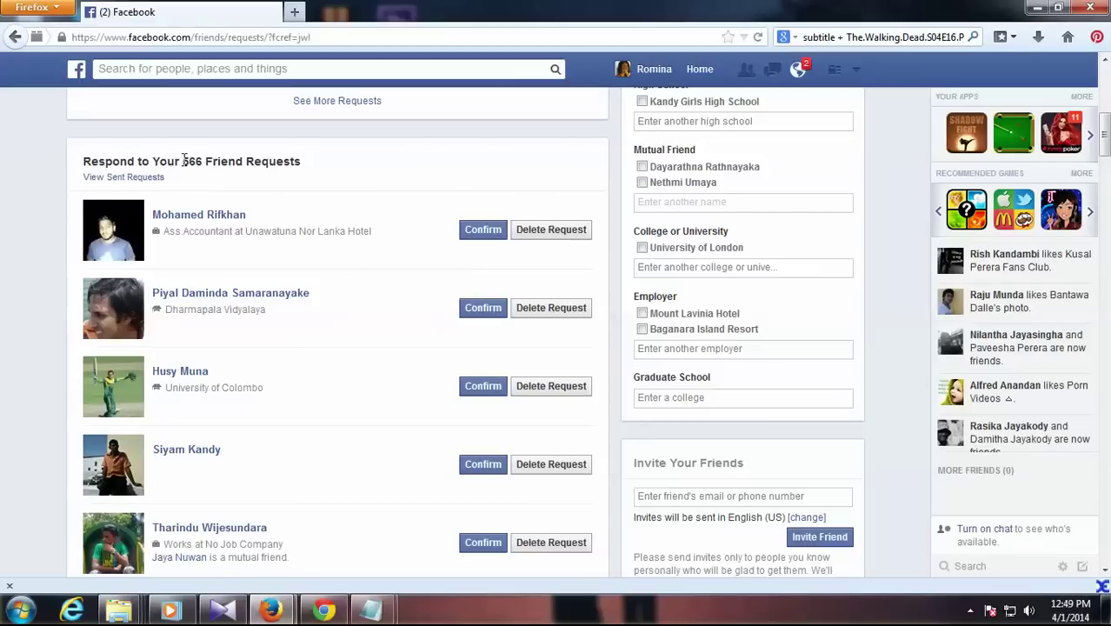
left_click(250, 164)
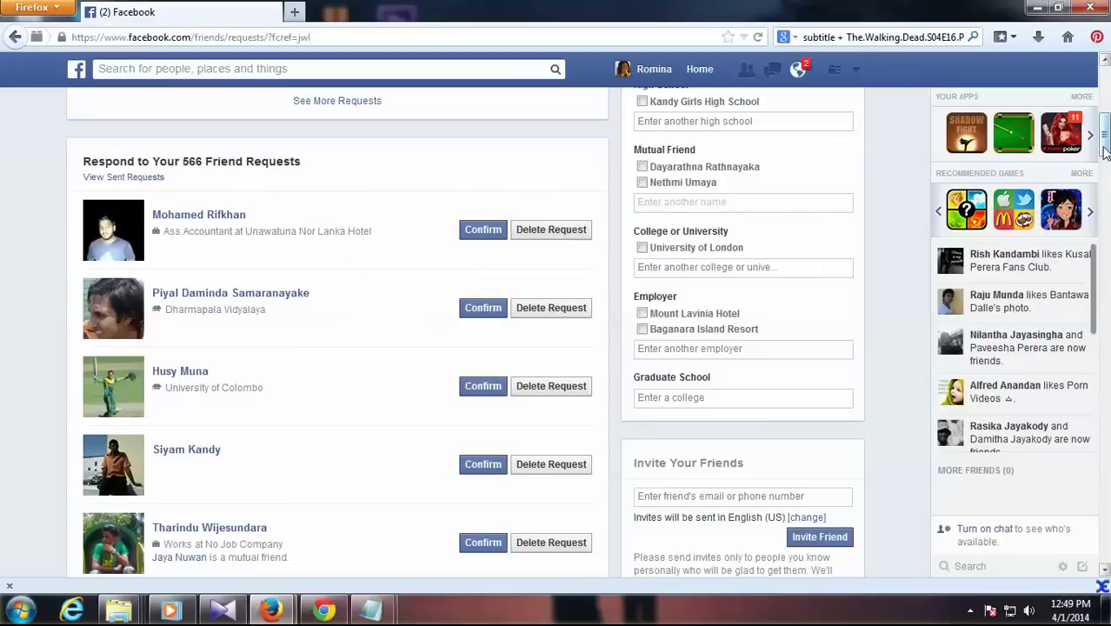
Step: Scroll down the 566 pending requests and load more with See More Requests
left_click_drag(1107, 144, 1105, 480)
scroll(49, 339, "down", 10)
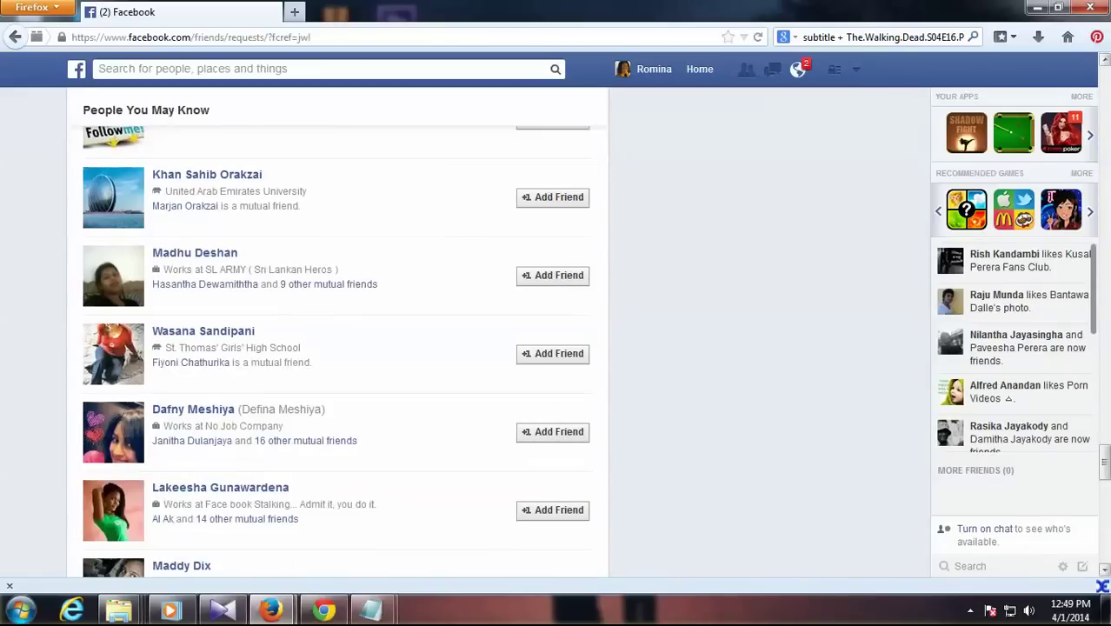
left_click_drag(1106, 465, 1104, 396)
scroll(357, 335, "down", 6)
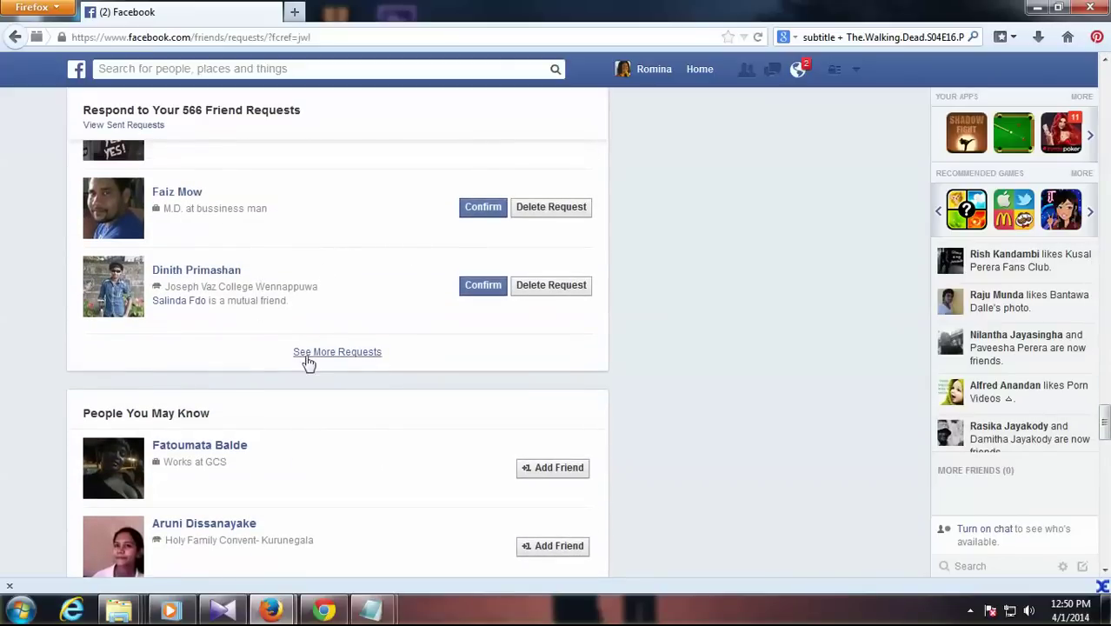
left_click(324, 355)
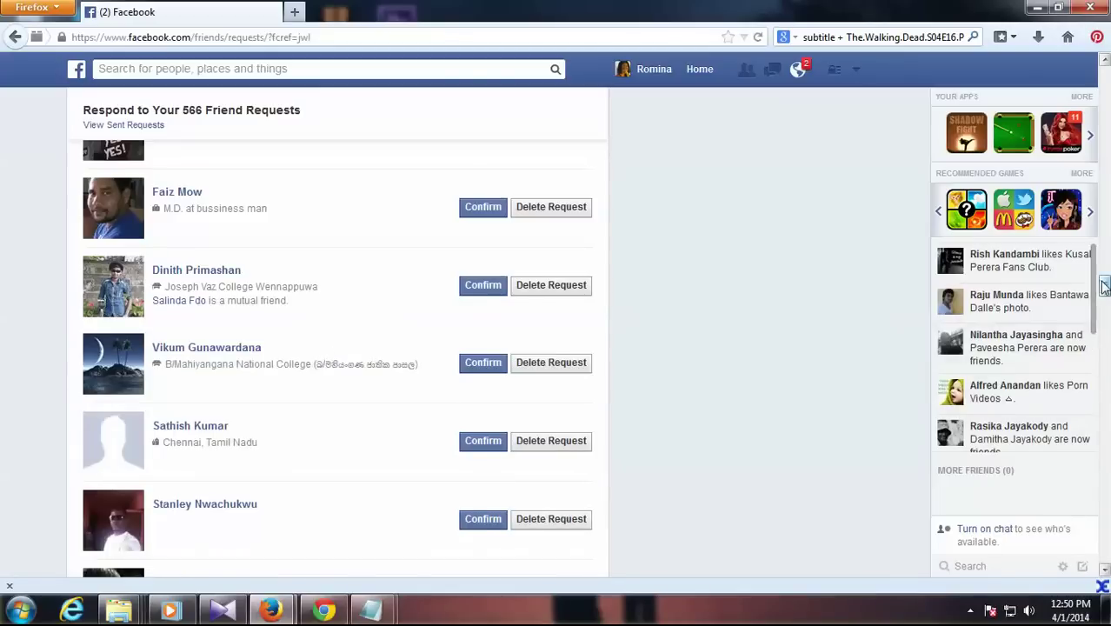
left_click_drag(1105, 287, 1106, 560)
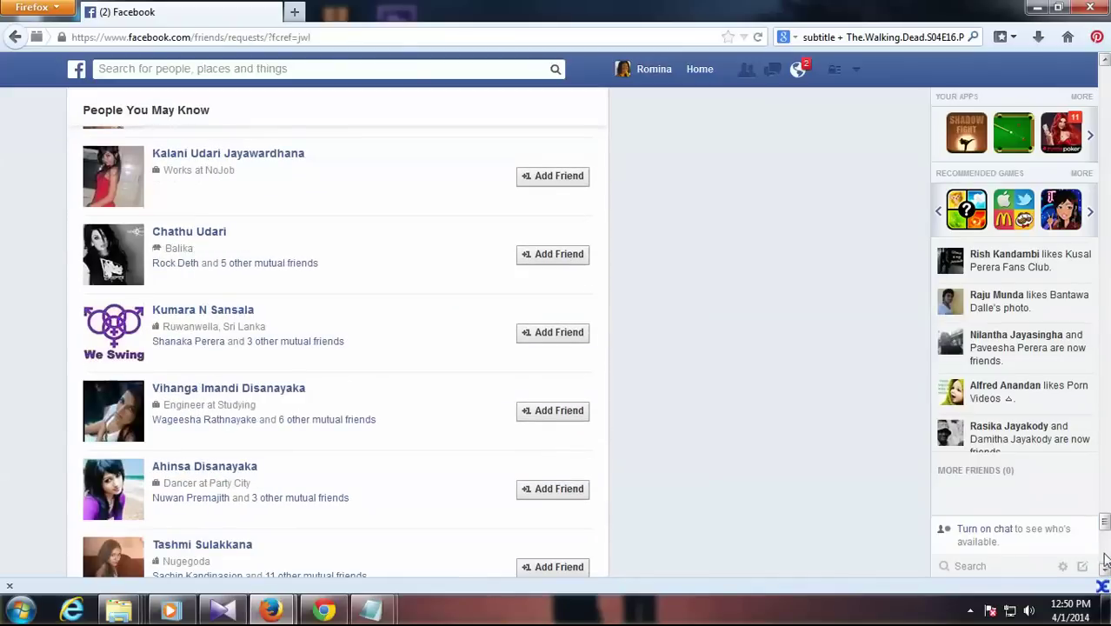
left_click_drag(1106, 512, 1105, 317)
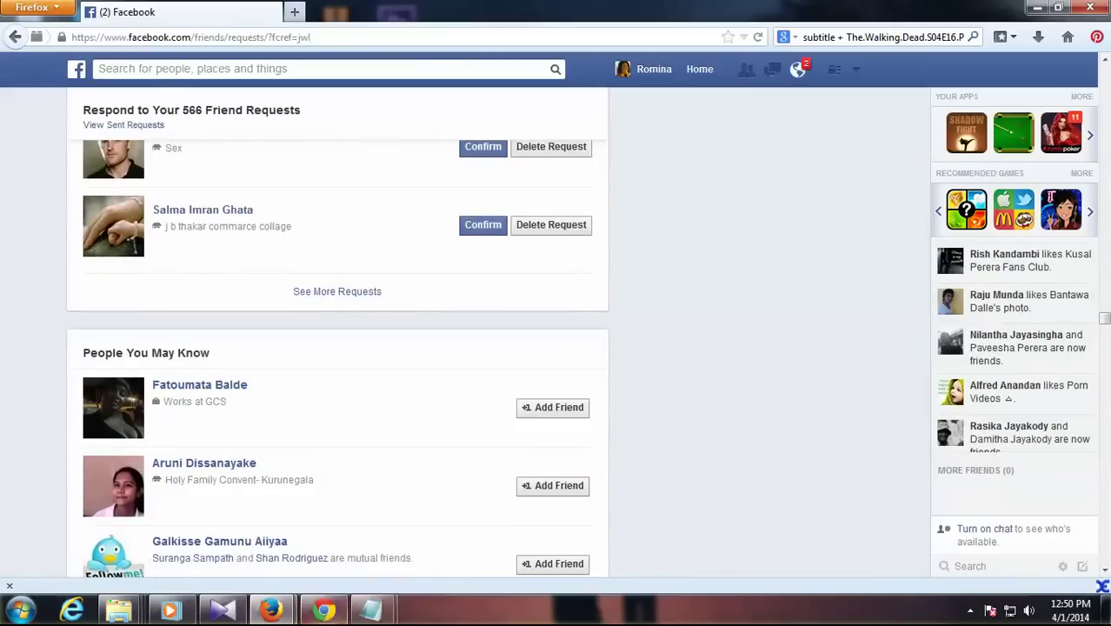
Step: Copy the entire confirm-all JavaScript snippet from the Untitled Notepad window, then minimize Notepad
mouse_move(365, 613)
left_click(414, 534)
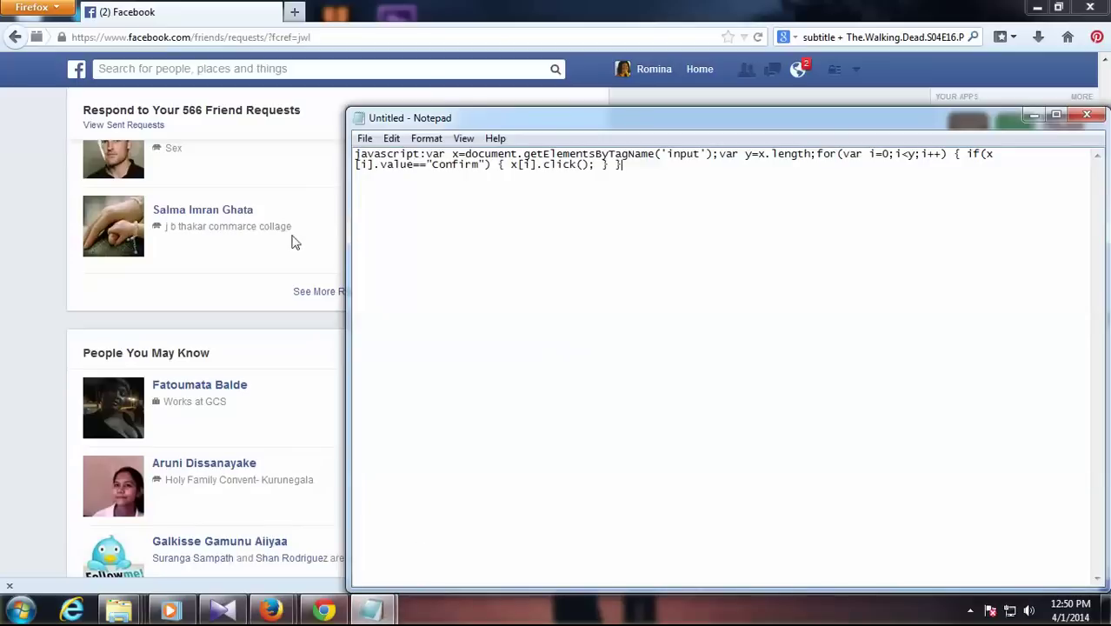
left_click_drag(633, 164, 306, 144)
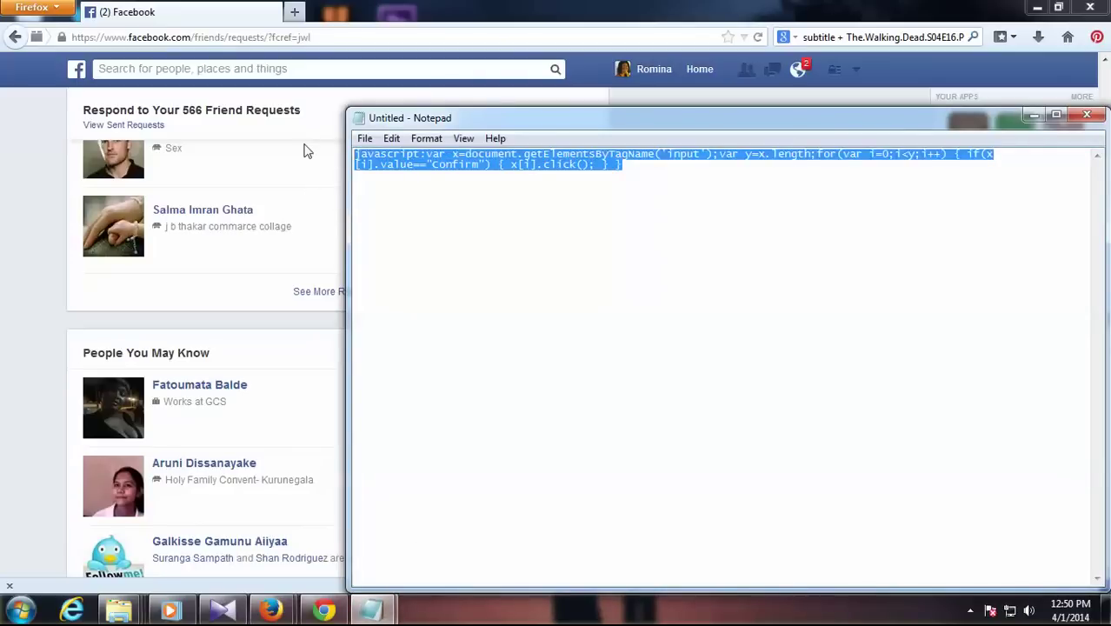
right_click(527, 157)
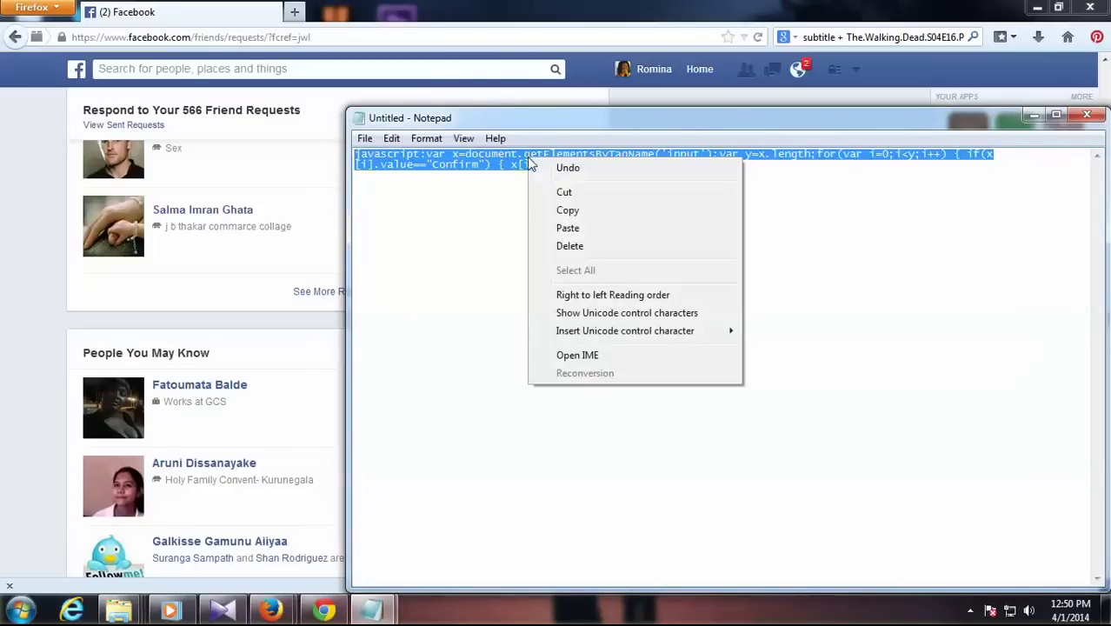
left_click(566, 210)
left_click(1031, 117)
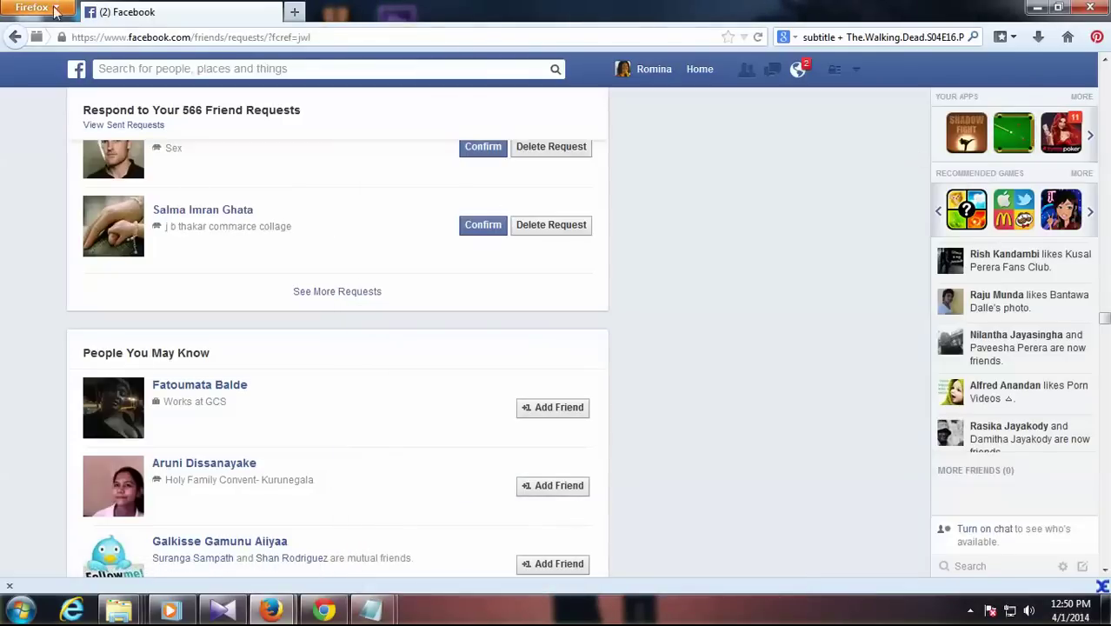
Step: Open Firefox's Web Console below the friend requests page
left_click(54, 11)
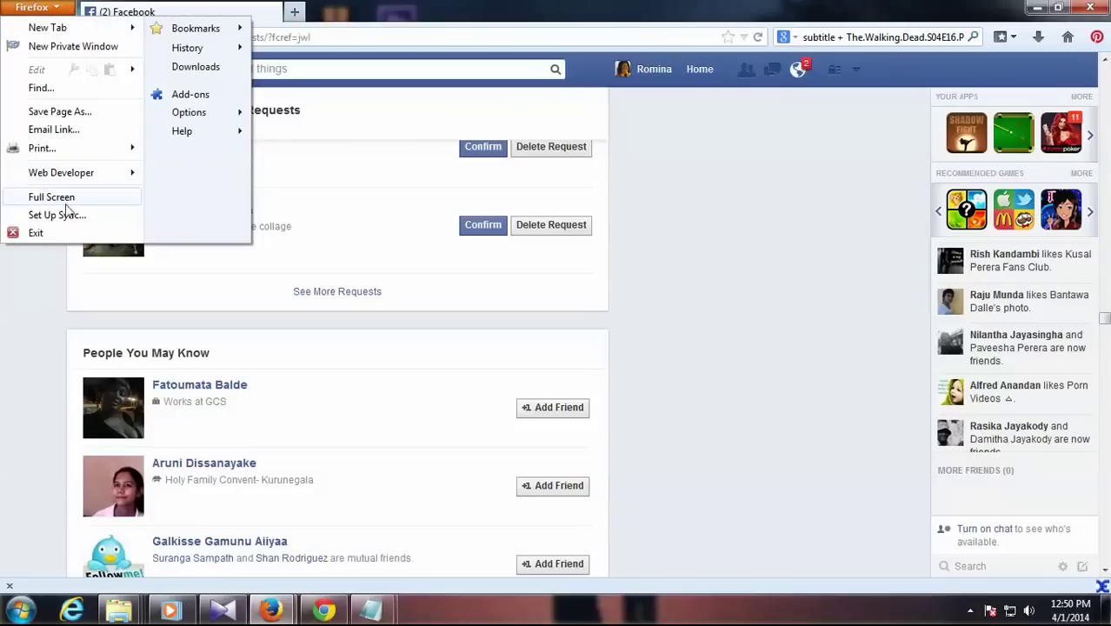
mouse_move(89, 177)
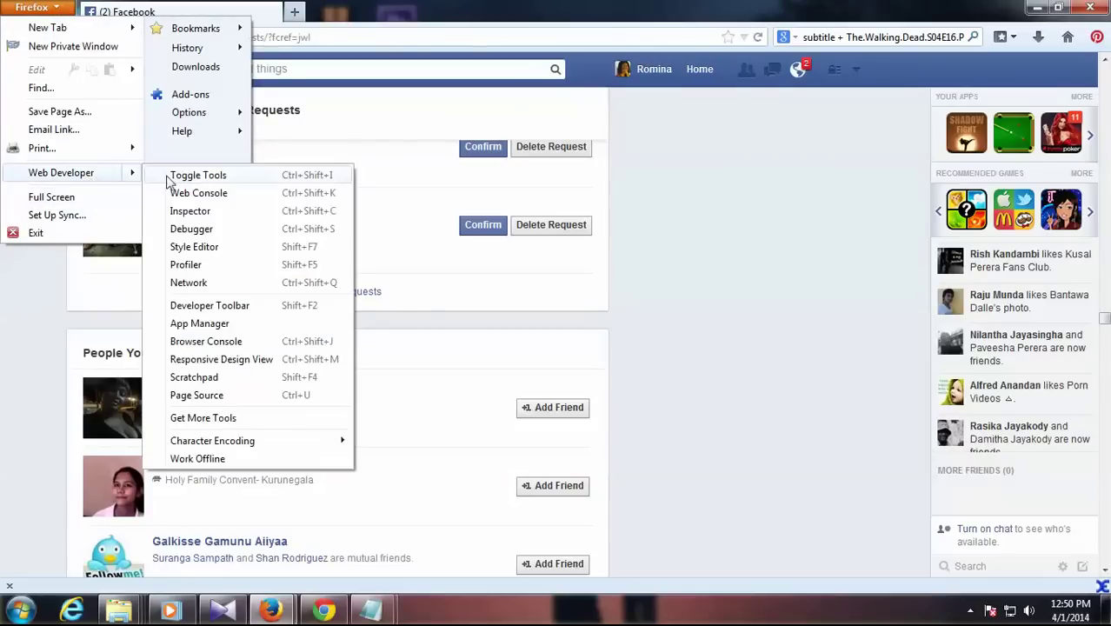
left_click(220, 193)
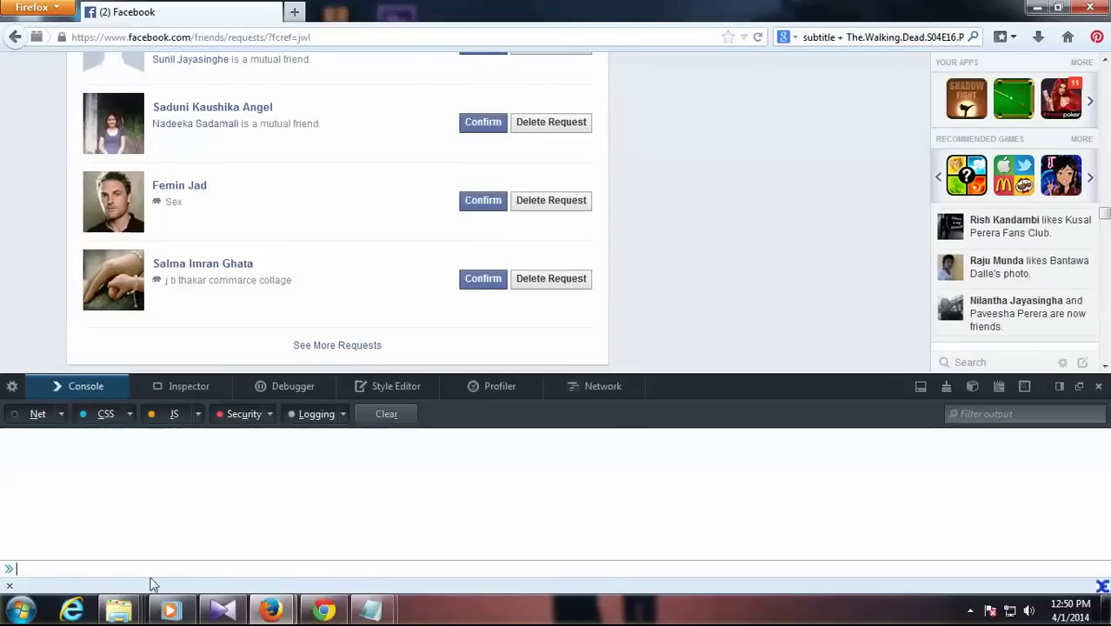
Step: Paste the confirm-all JavaScript snippet into the Web Console input line
left_click(23, 570)
right_click(40, 572)
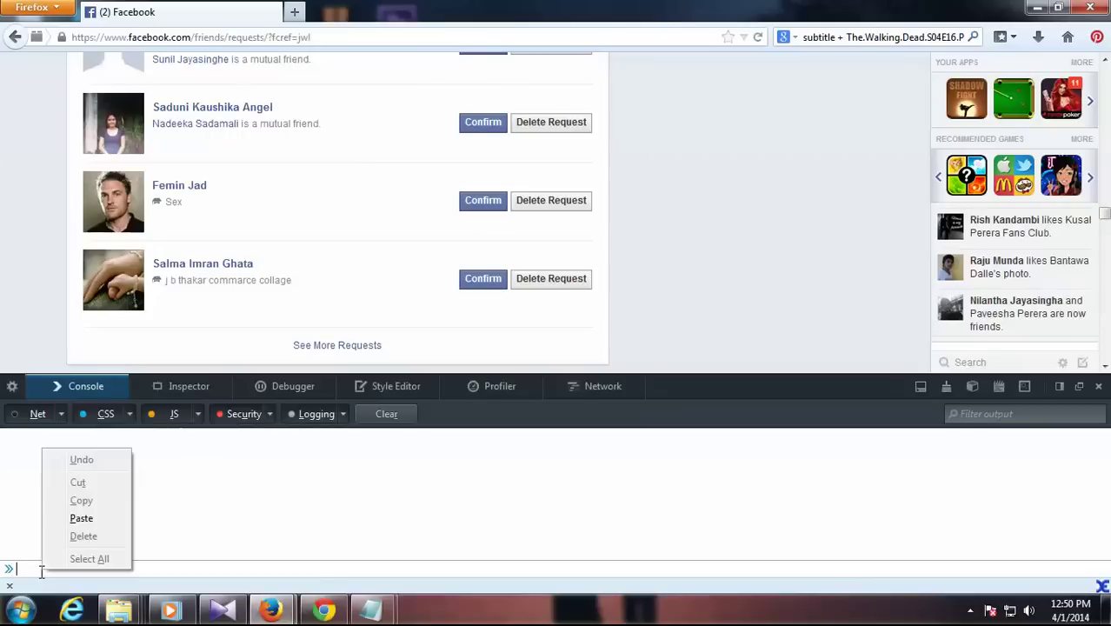
left_click(76, 520)
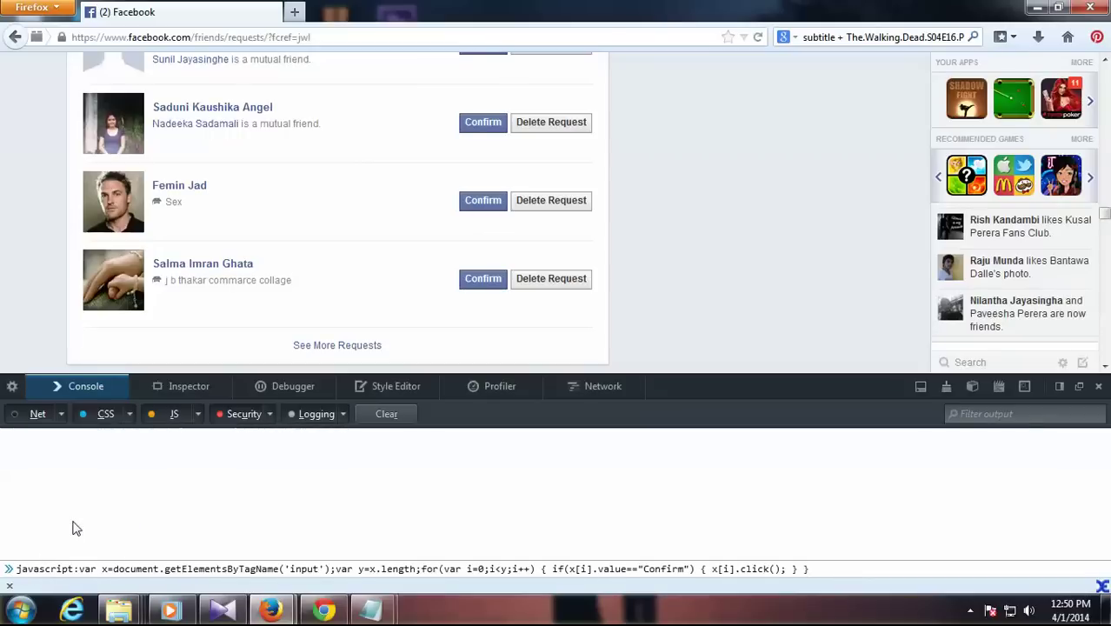
Step: Run the confirm-all snippet, then paste and run it again to confirm the remaining requests
key("Return")
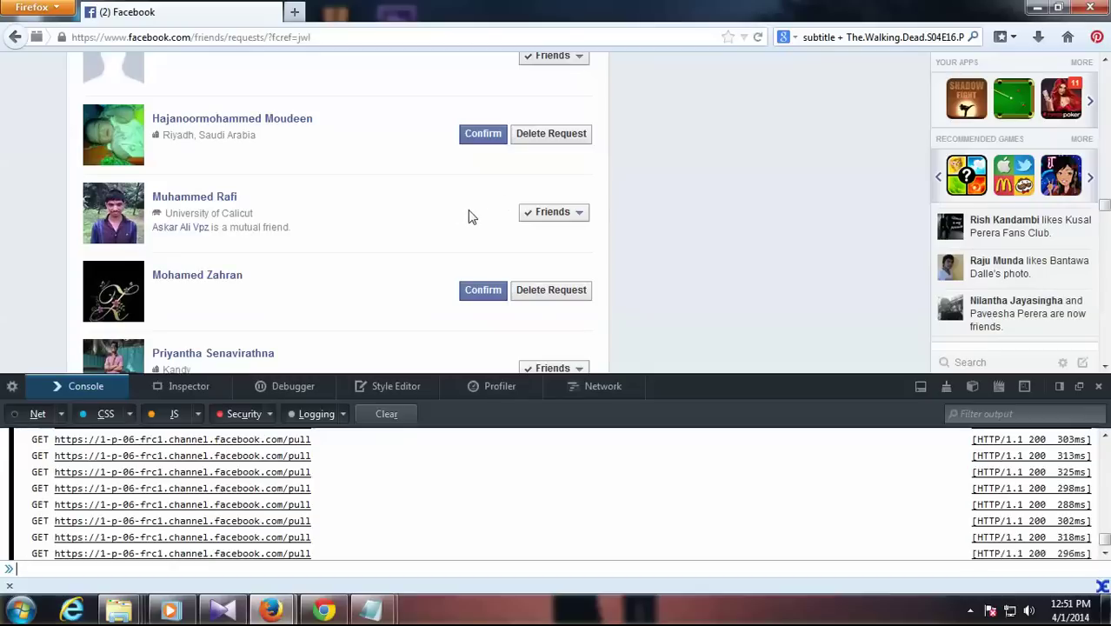
scroll(1104, 209, "down", 3)
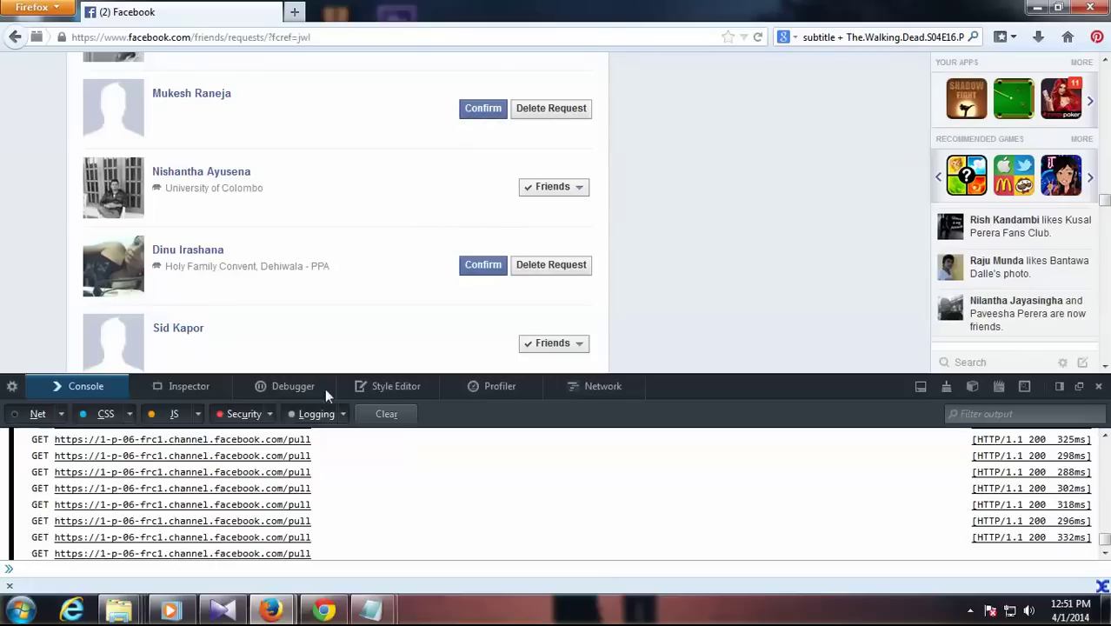
right_click(262, 570)
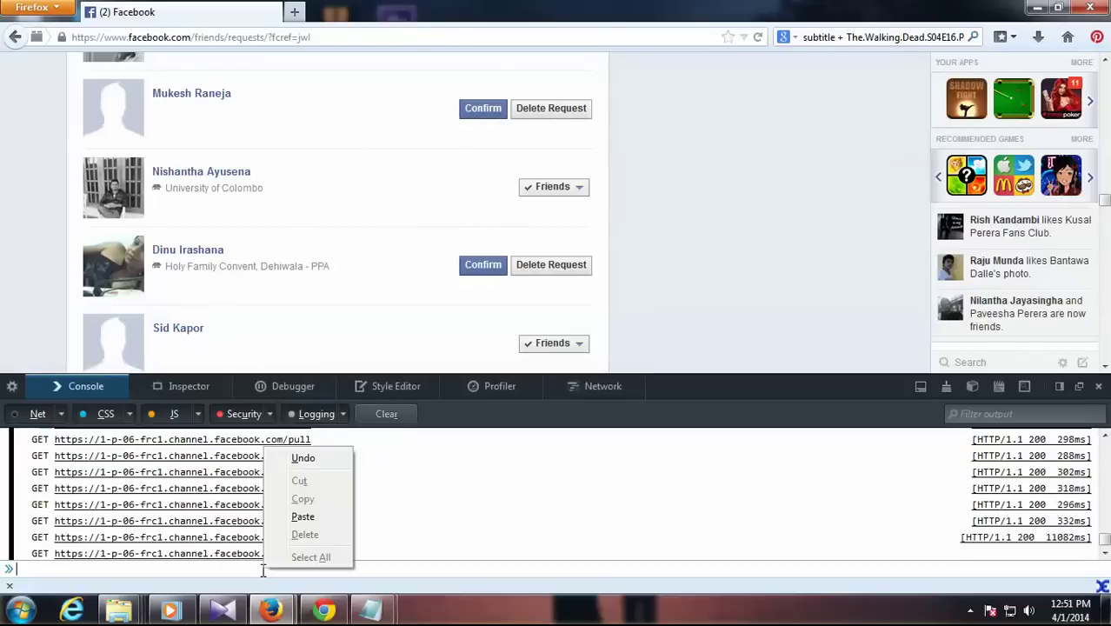
left_click(289, 519)
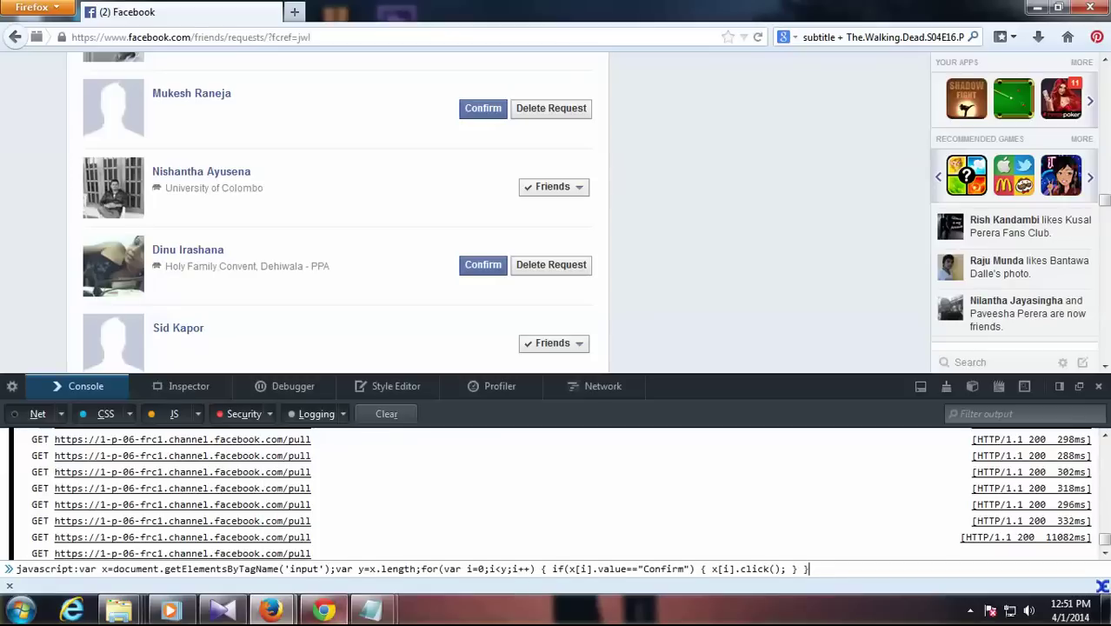
key("Return")
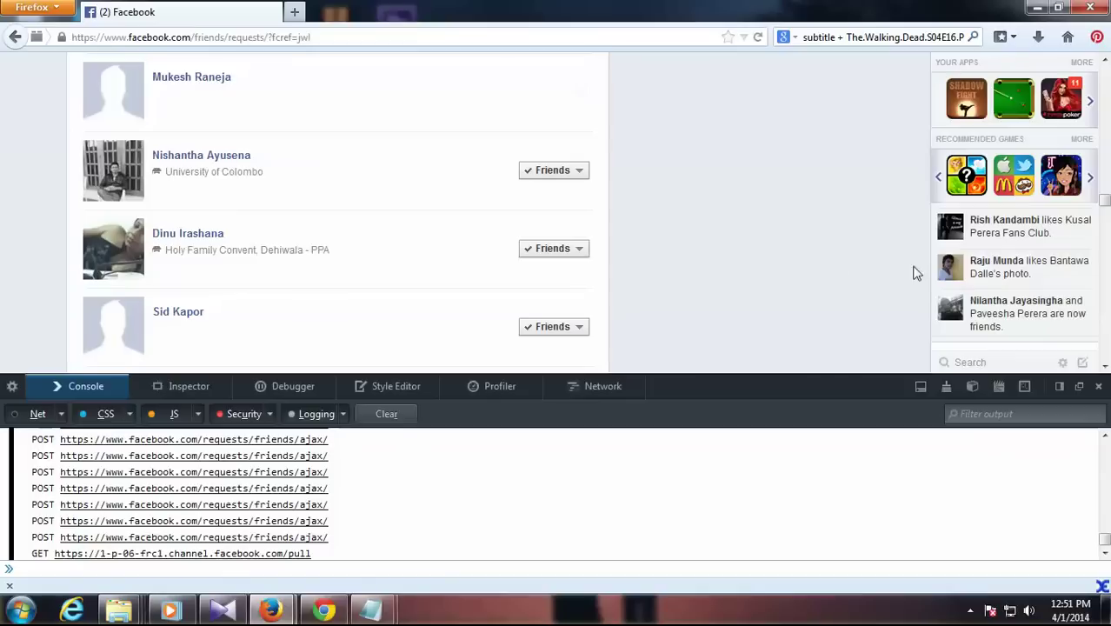
mouse_move(1106, 201)
left_mouse_down()
mouse_move(1106, 61)
mouse_move(1106, 243)
mouse_move(1105, 211)
left_mouse_up()
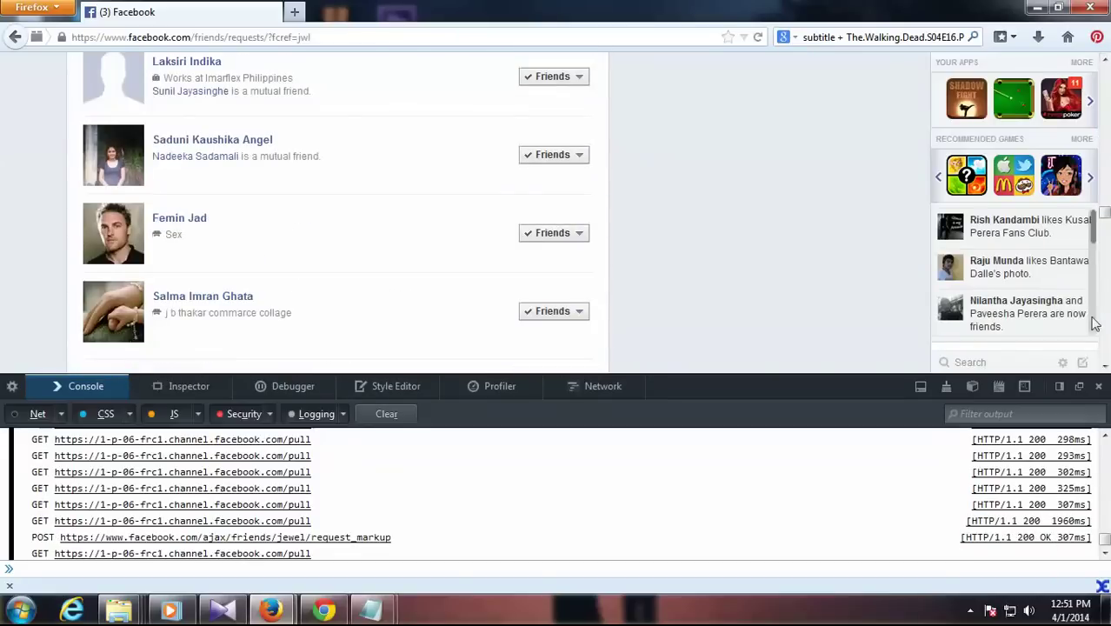
Step: Load three more batches of pending friend requests with See More Requests, scrolling between each
scroll(1103, 363, "down", 3)
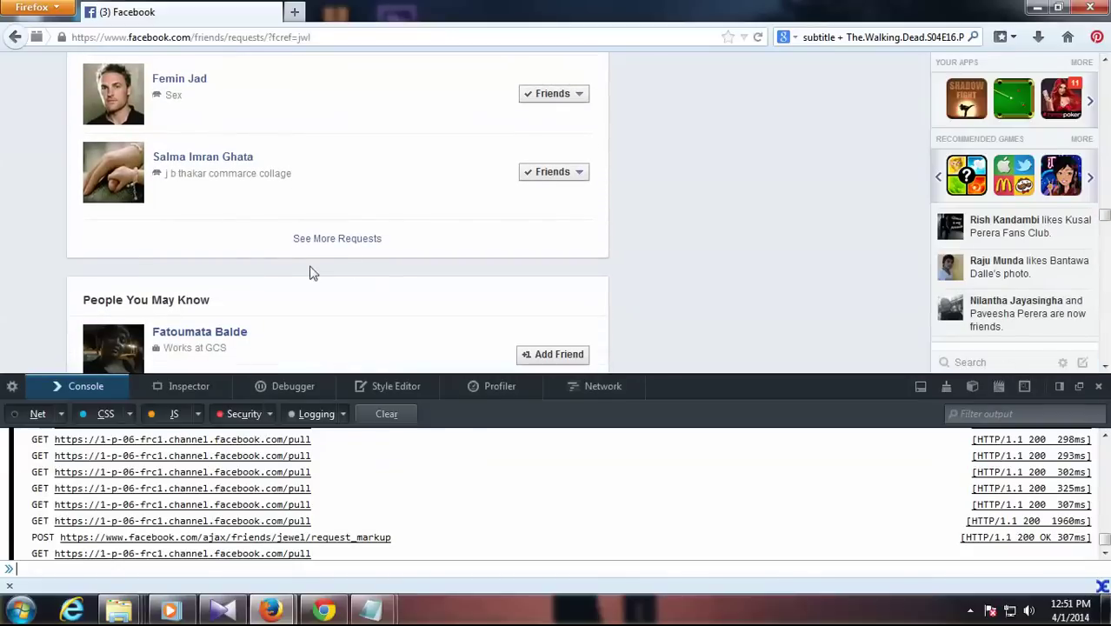
left_click(329, 242)
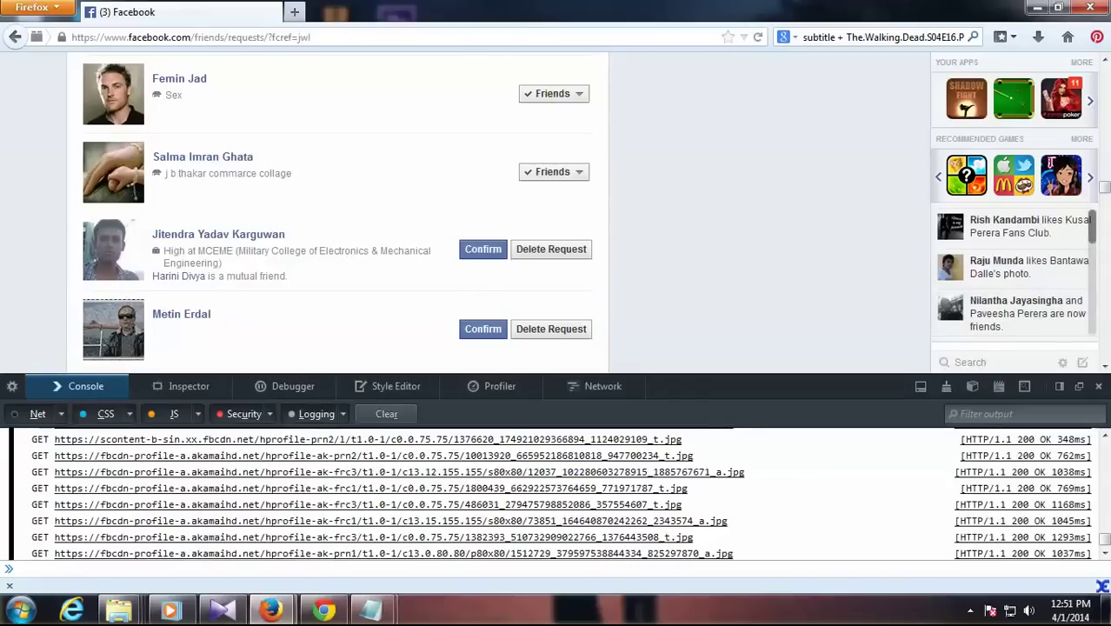
scroll(1105, 195, "down", 6)
left_click_drag(1105, 195, 1104, 247)
left_click(353, 130)
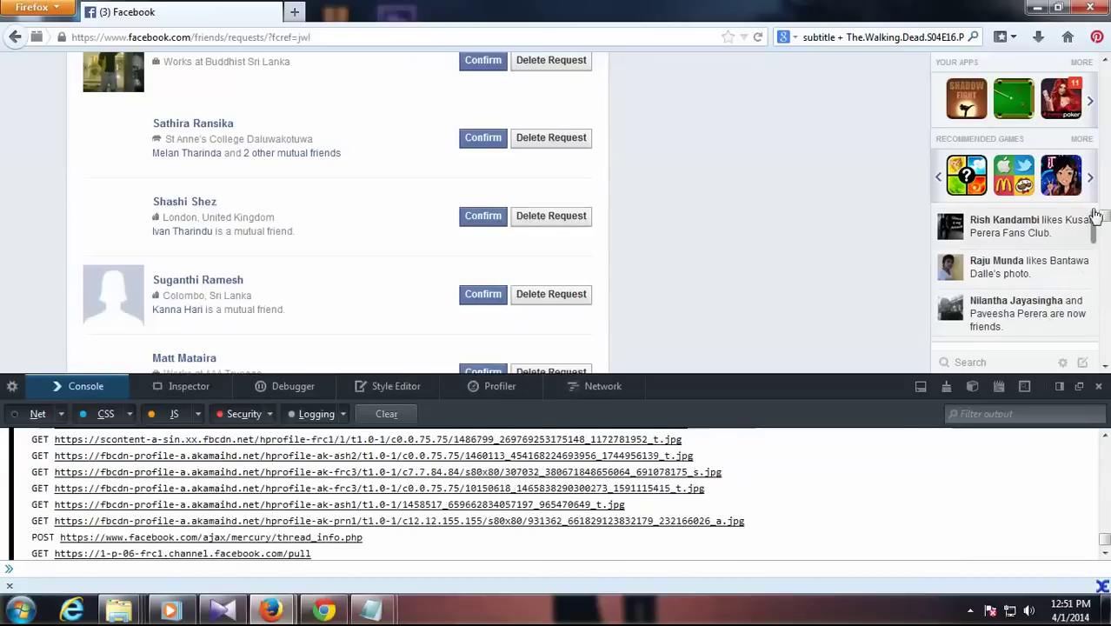
left_click_drag(1104, 217, 1106, 264)
left_click(339, 252)
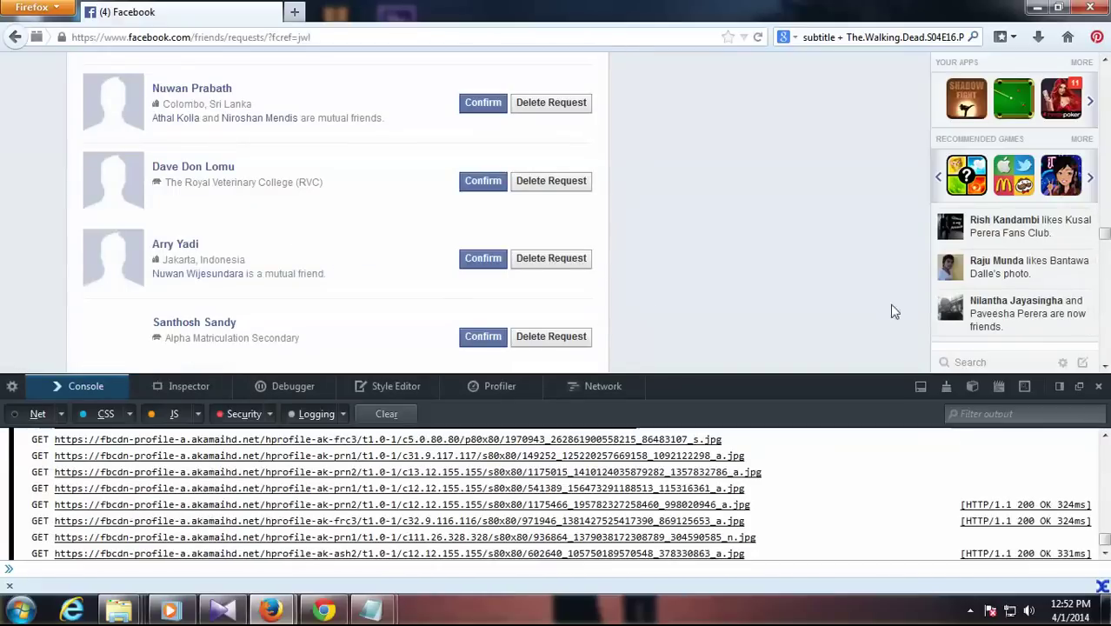
left_click_drag(1106, 242, 1106, 272)
scroll(1107, 252, "down", 2)
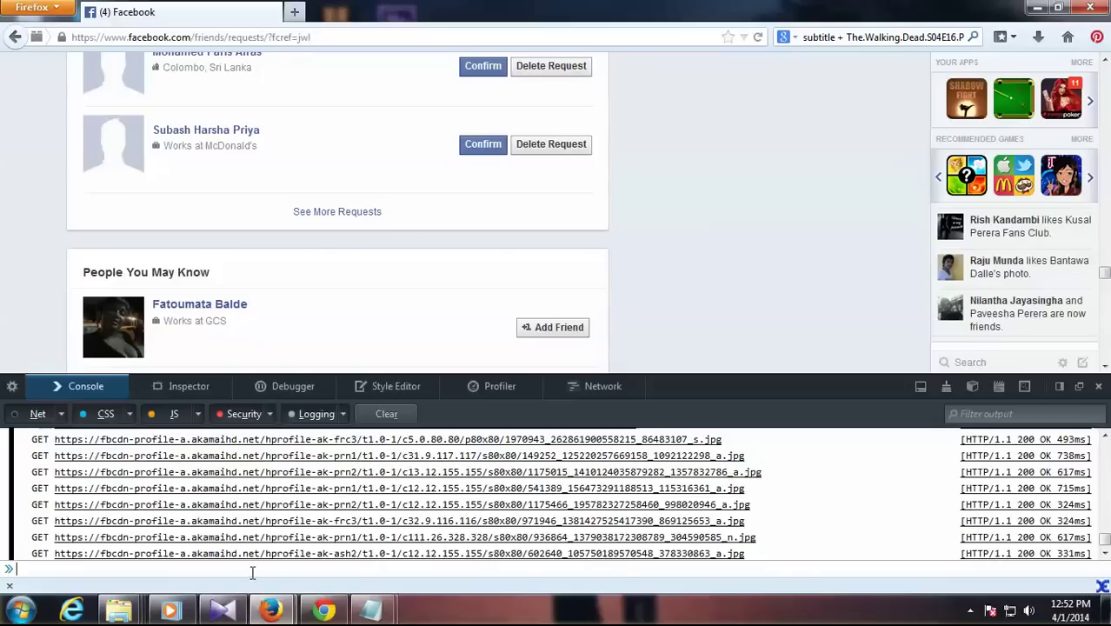
Step: Paste and run the confirm-all script in the console, then recall it and run it once more
type("javascript:var x=document.getElementsByTagName('input');var y=x.length;for(var i=0;i<y;i++) { if(x[i].value==\"Confirm\") { x[i].click(); } }")
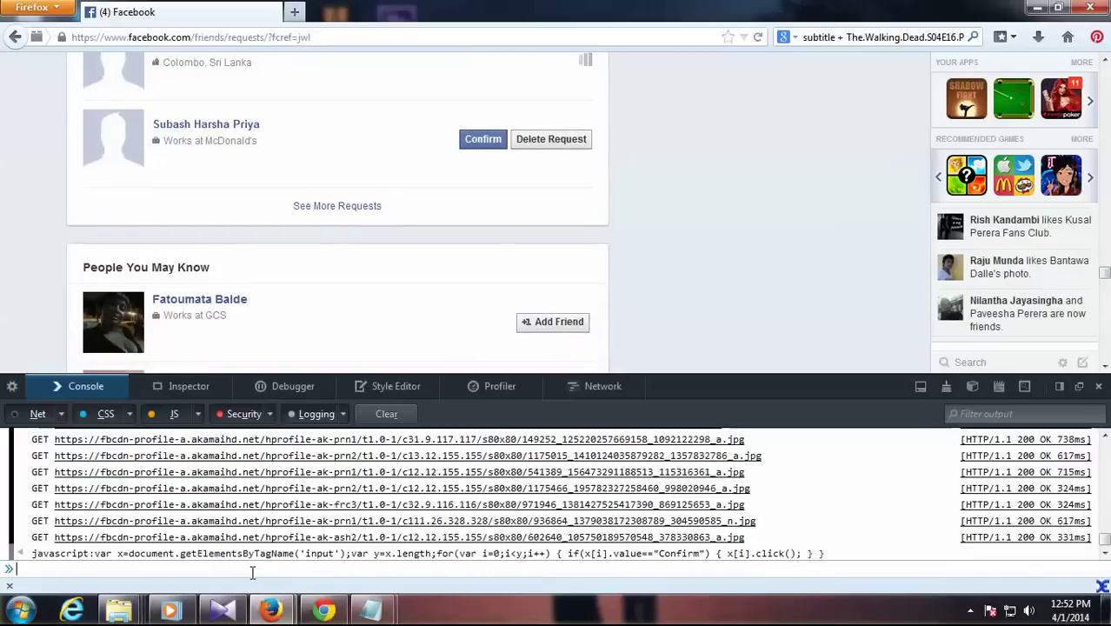
key("Return")
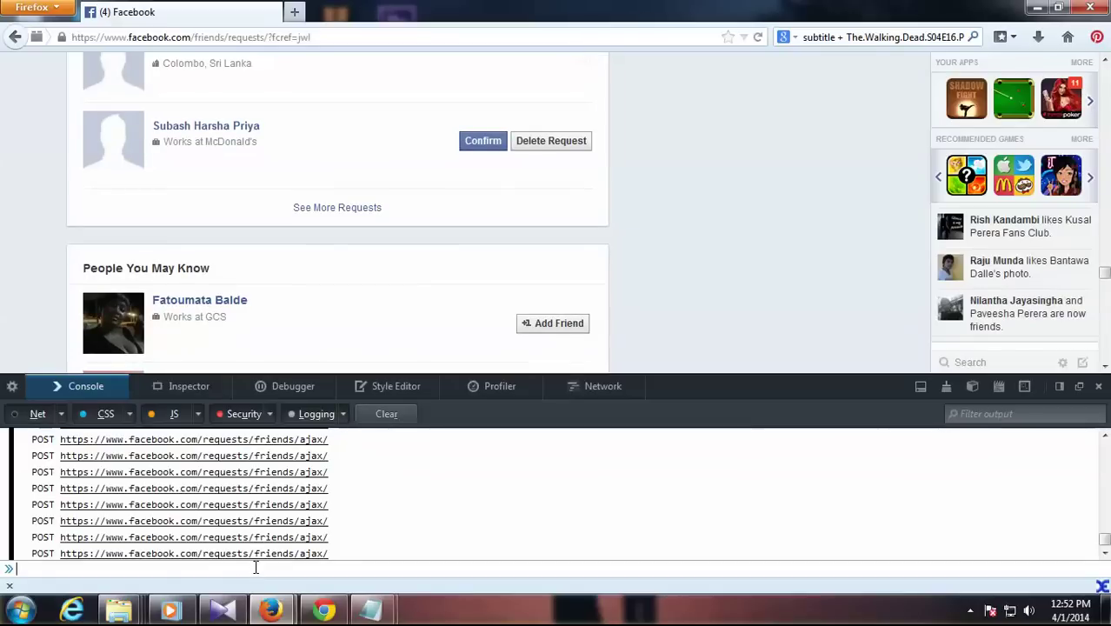
key("Up")
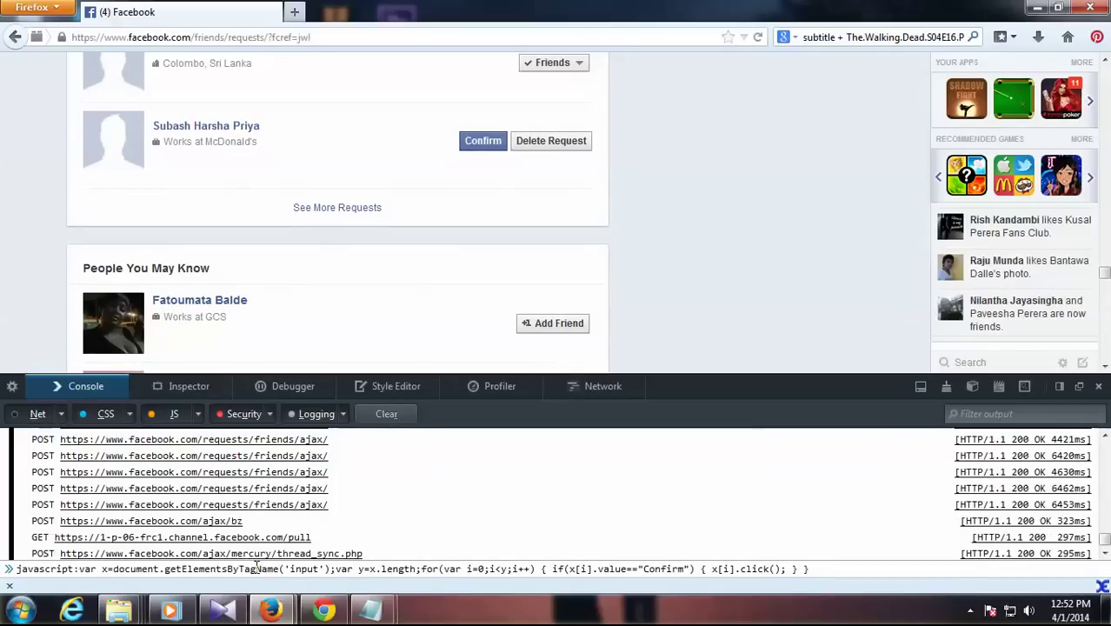
key("Return")
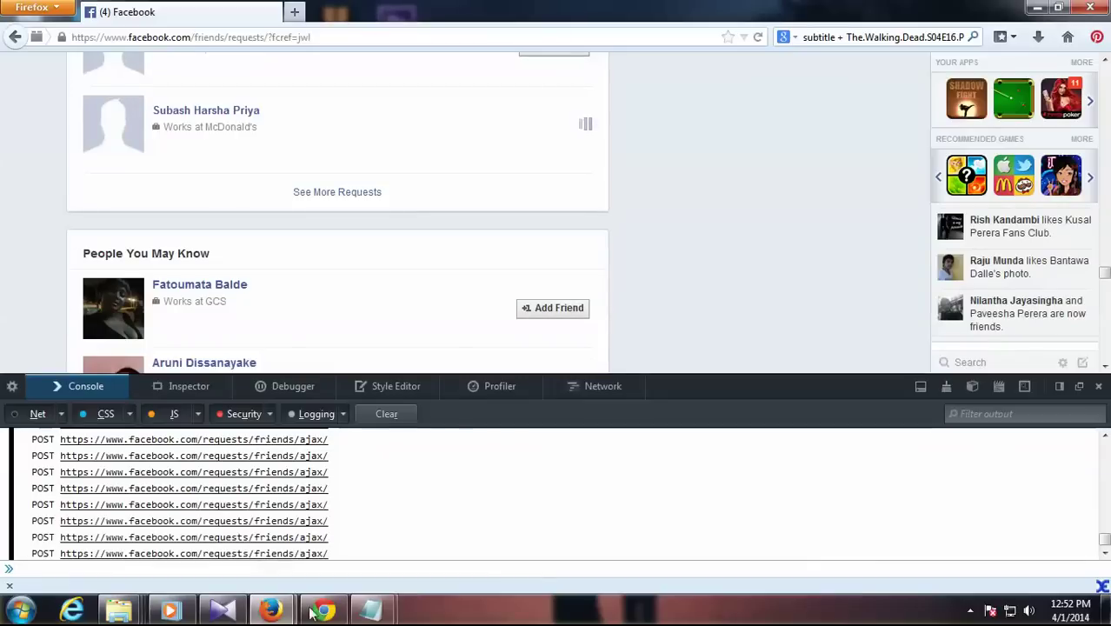